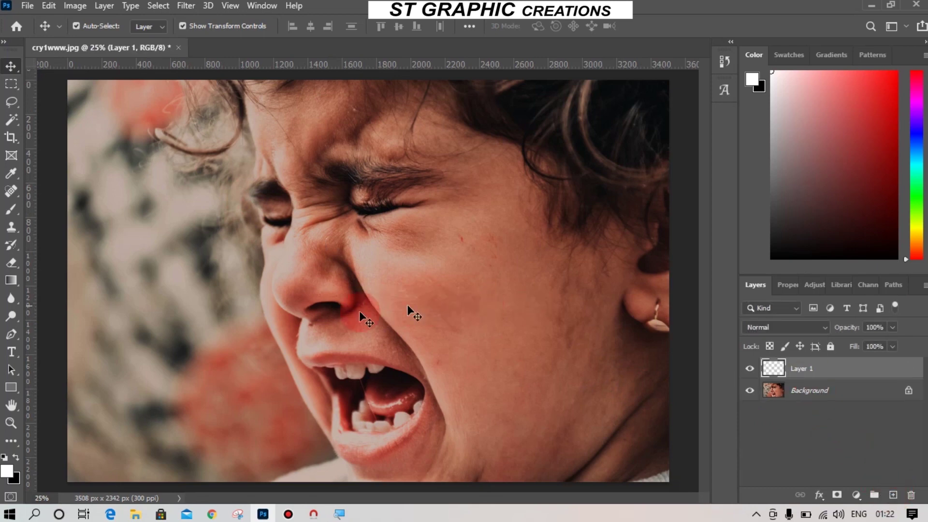
Paint a single white dot on the cheek below the eye on Layer 1 with a hard 80 px brush at 100% hardness
{"action": "left_click", "coordinate": [6, 192]}
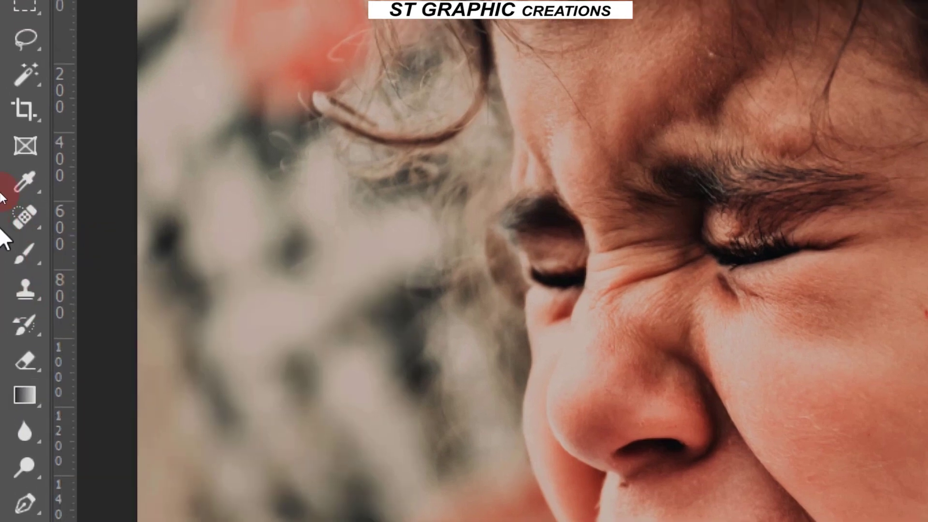
{"action": "left_click", "coordinate": [17, 231]}
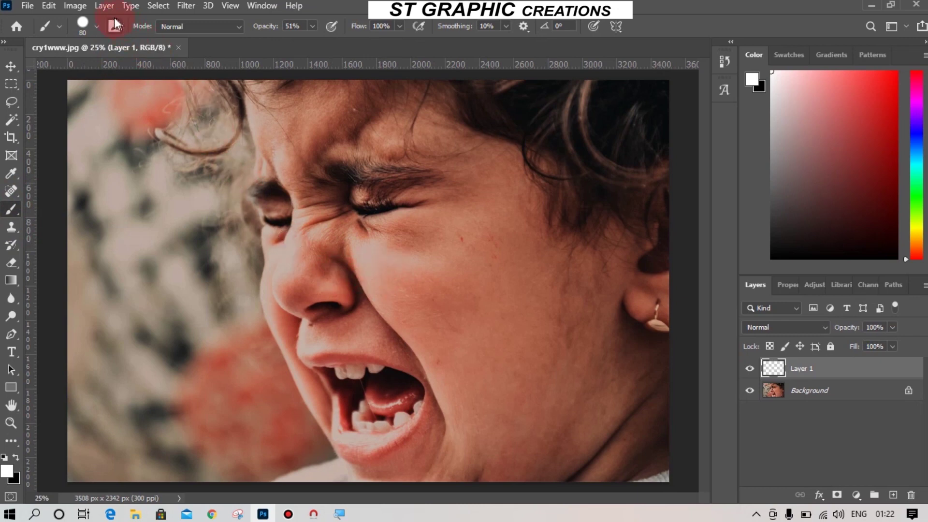
{"action": "left_click", "coordinate": [96, 26]}
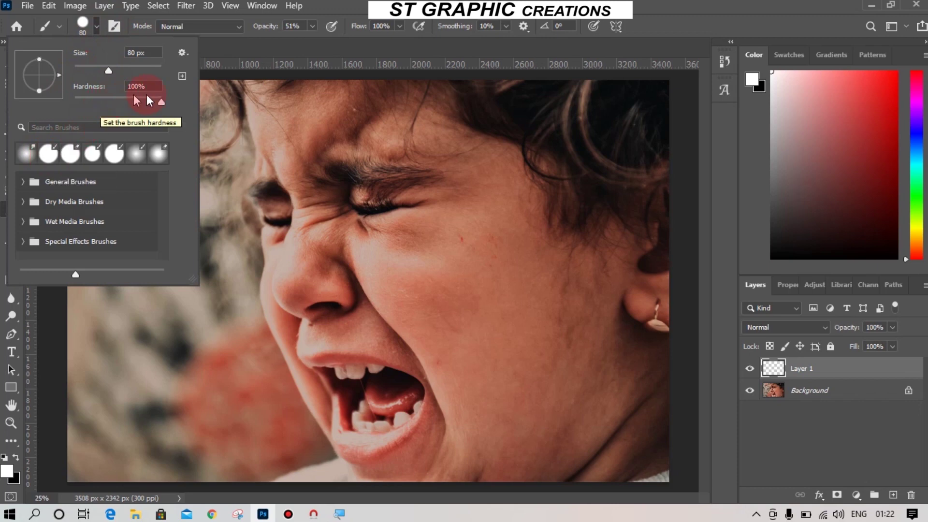
{"action": "left_click_drag", "start_coordinate": [158, 99], "coordinate": [170, 100]}
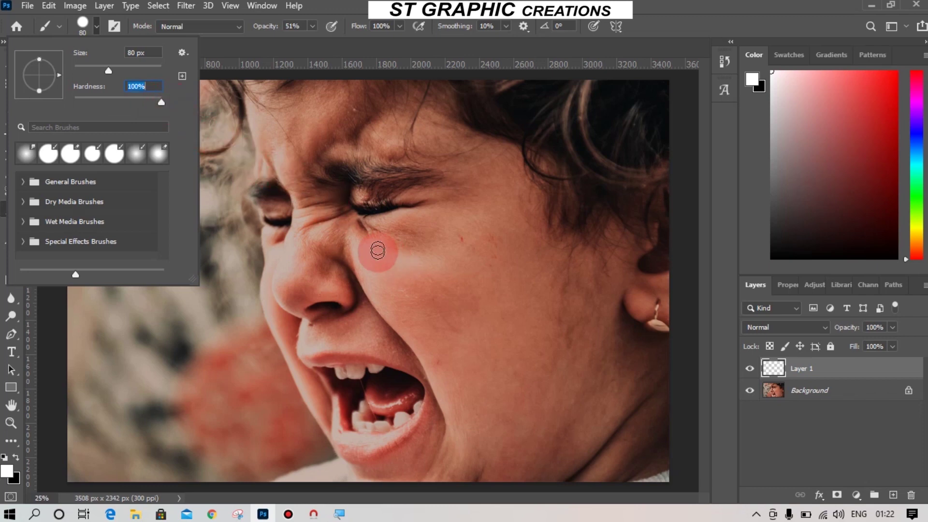
{"action": "left_click", "coordinate": [502, 48]}
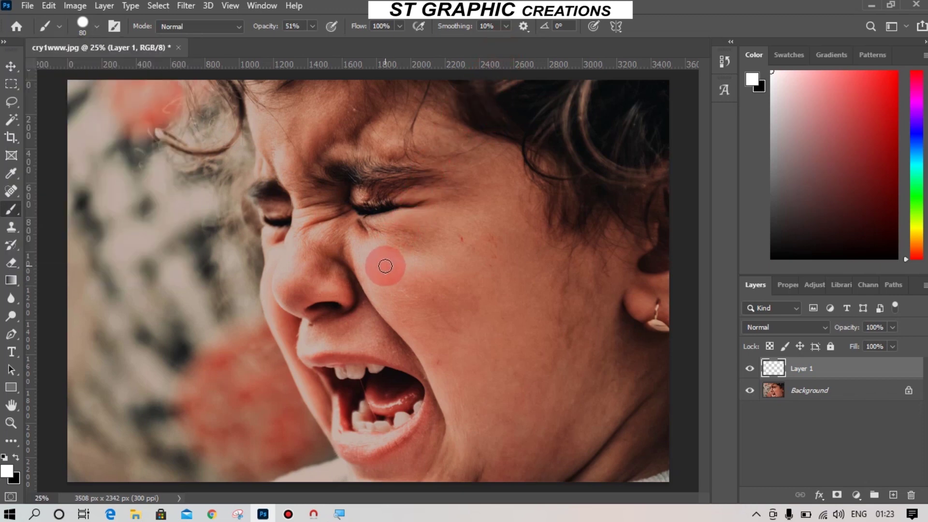
{"action": "key", "text": "ctrl+plus"}
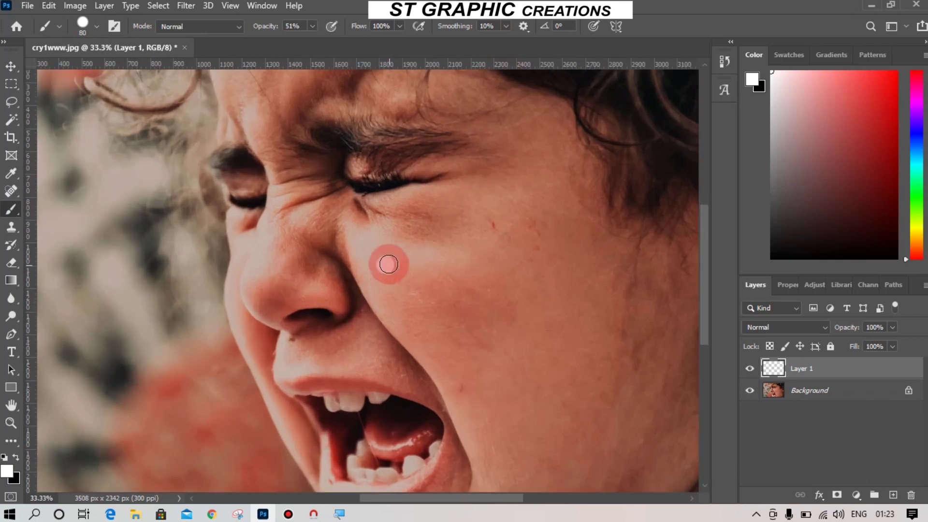
{"action": "left_click", "coordinate": [385, 265]}
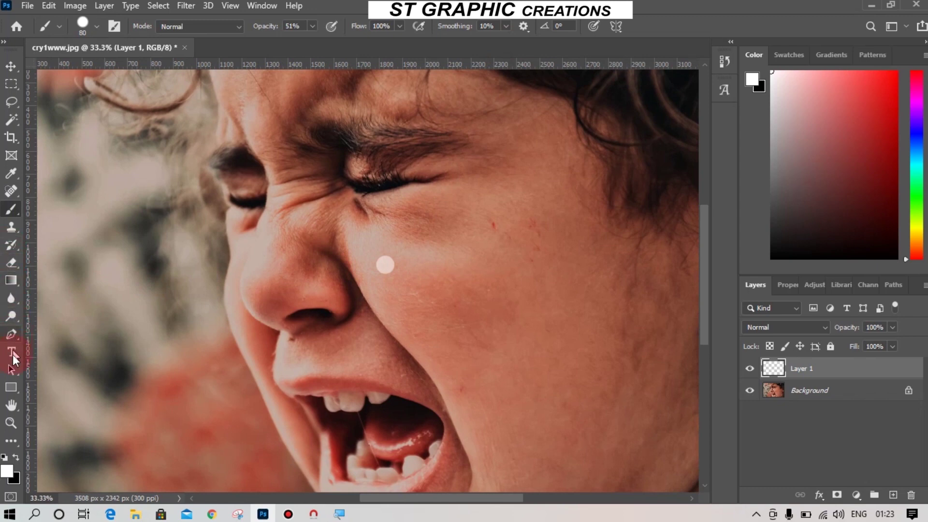
Smudge the top of the white dot on the cheek into a pointed teardrop shape
{"action": "left_click", "coordinate": [9, 298]}
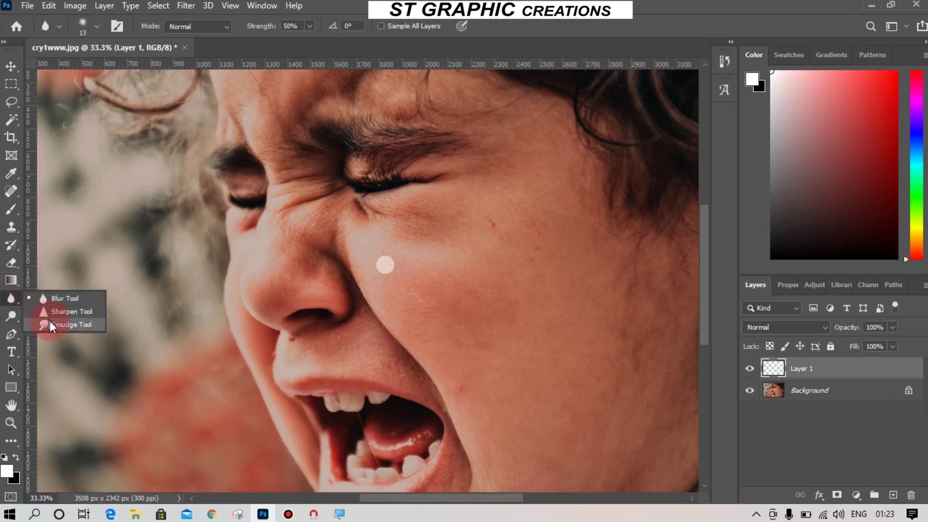
{"action": "left_click", "coordinate": [51, 321]}
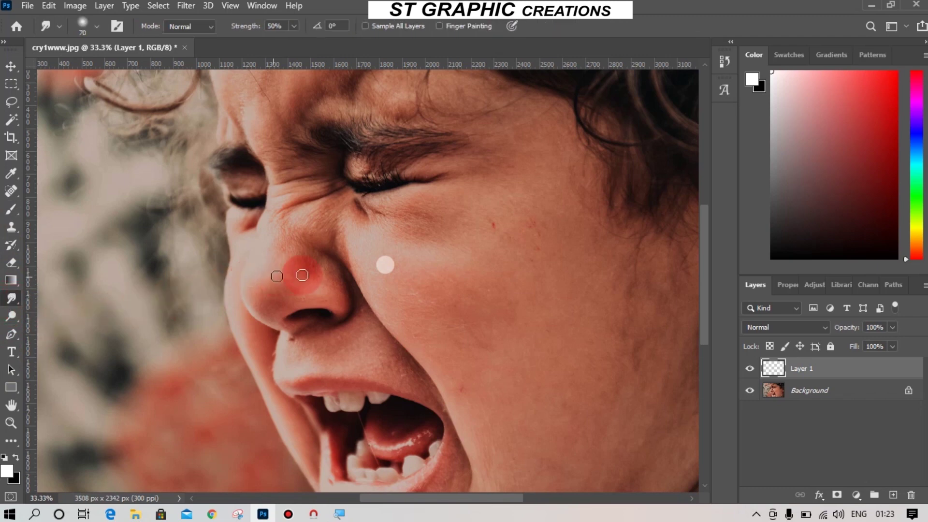
{"action": "key", "text": "ctrl+plus"}
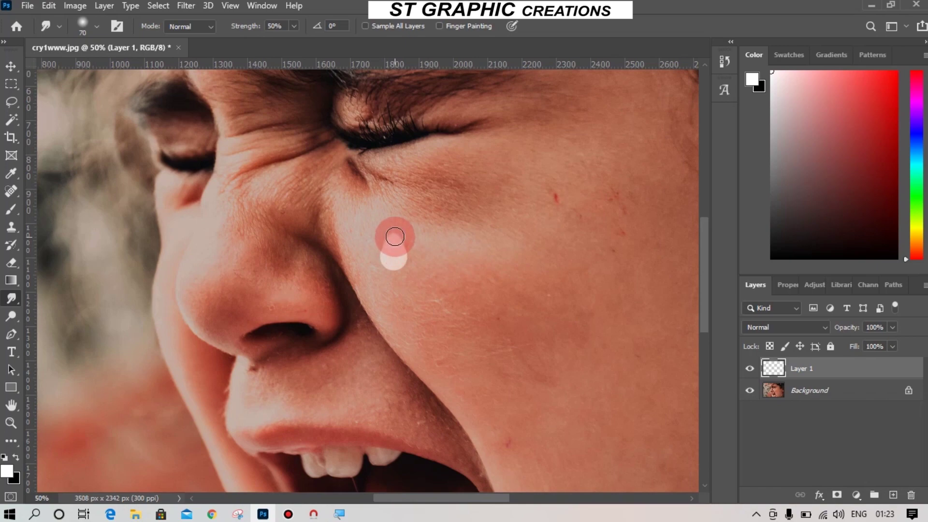
{"action": "left_click_drag", "start_coordinate": [395, 235], "coordinate": [383, 266]}
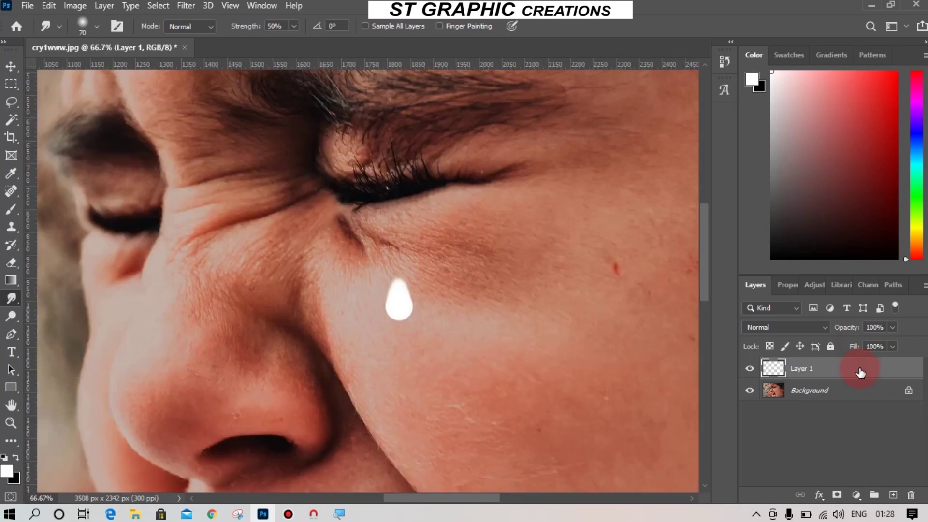
Set the teardrop layer's fill opacity to 0% in its layer style and enable a drop shadow
{"action": "double_click", "coordinate": [861, 372]}
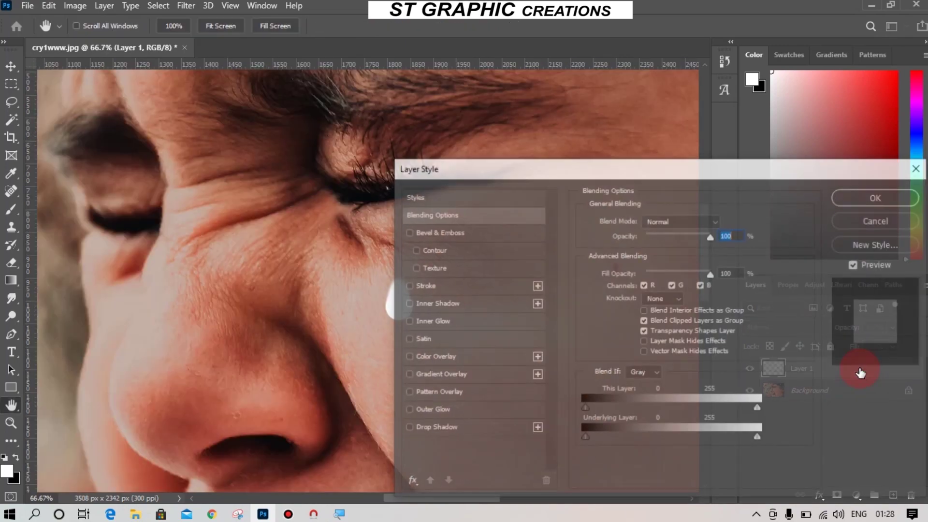
{"action": "left_click_drag", "start_coordinate": [753, 168], "coordinate": [729, 96]}
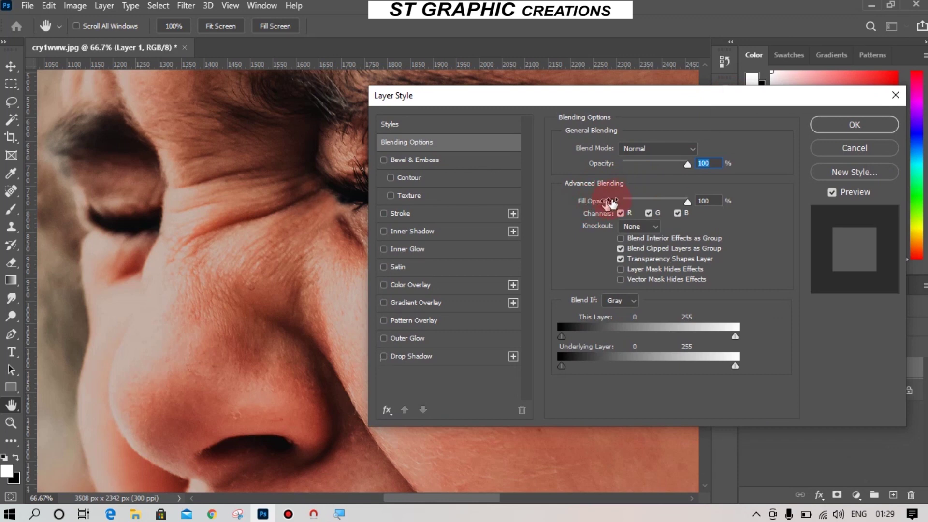
{"action": "left_click", "coordinate": [622, 202]}
{"action": "left_click_drag", "start_coordinate": [623, 203], "coordinate": [586, 212]}
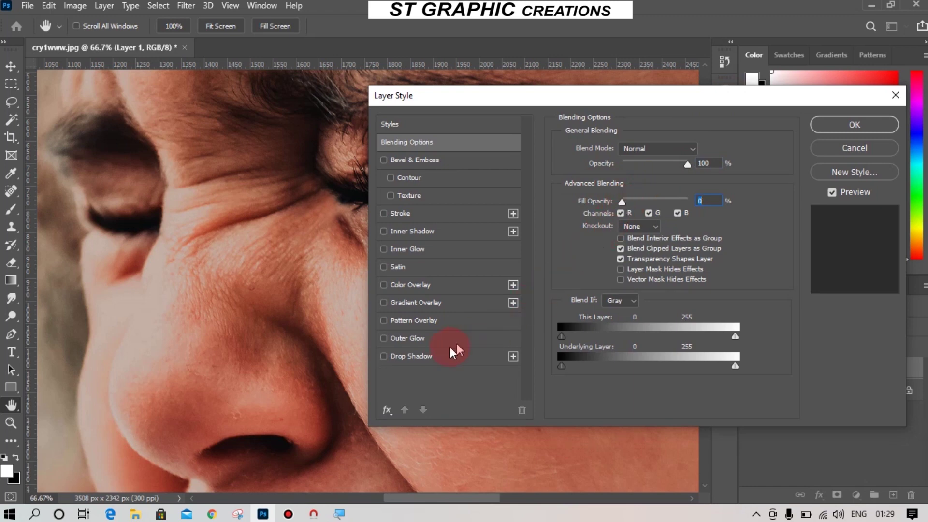
{"action": "left_click", "coordinate": [436, 355]}
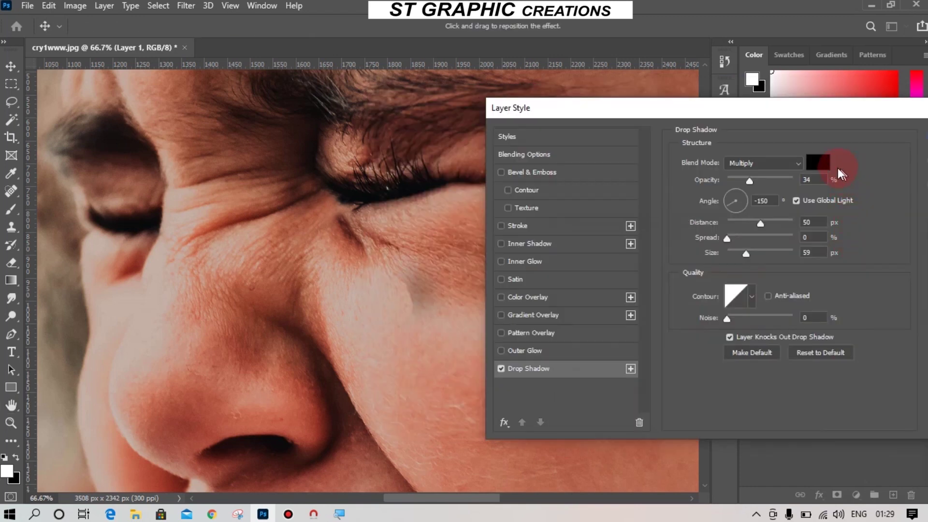
{"action": "left_click", "coordinate": [823, 164]}
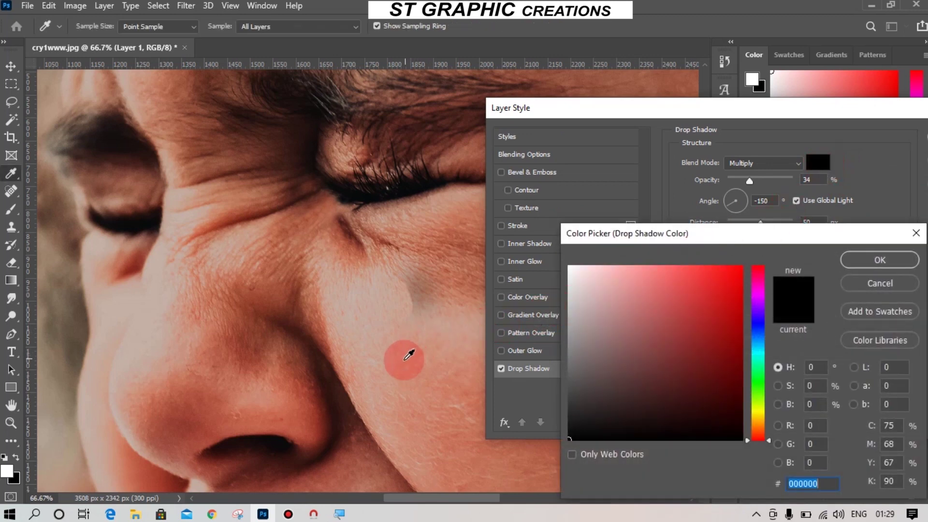
{"action": "left_click", "coordinate": [405, 360]}
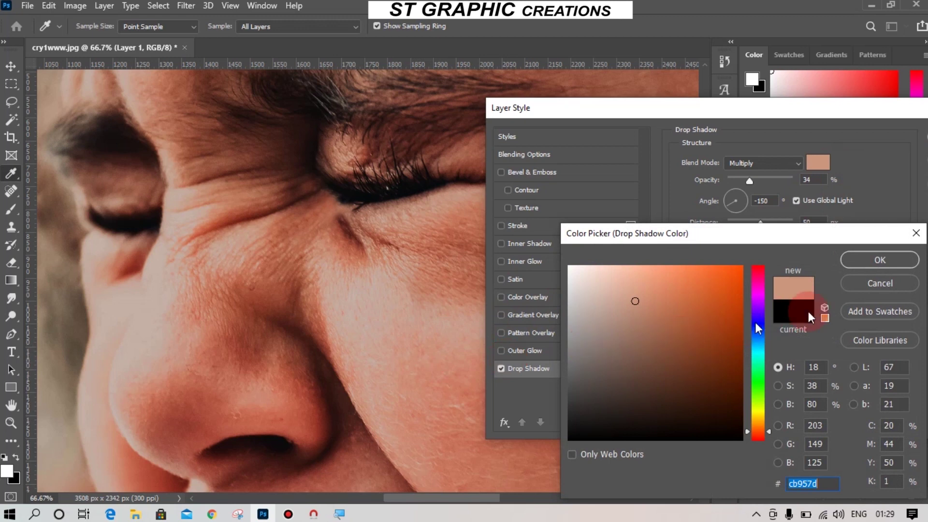
{"action": "left_click", "coordinate": [888, 287]}
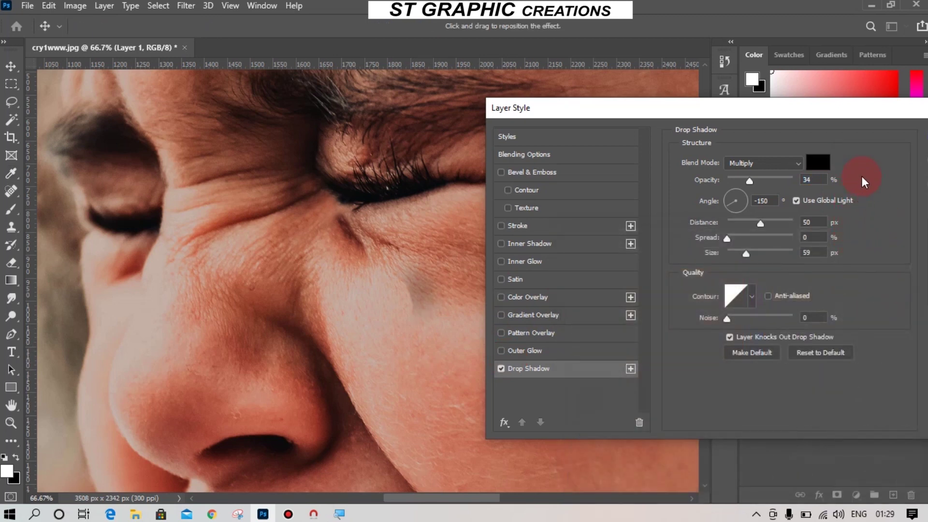
Set the drop shadow colour to a reddish skin tone sampled from the cheek in the photo
{"action": "left_click", "coordinate": [827, 170]}
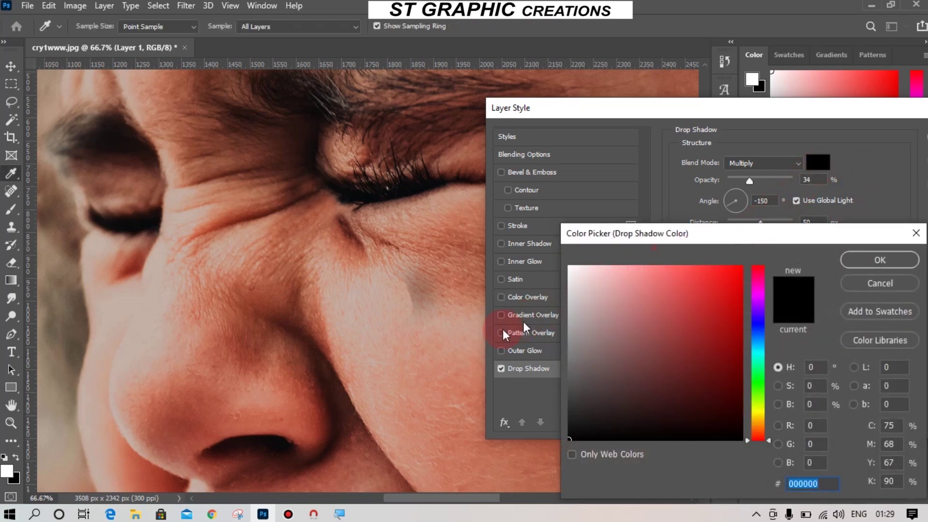
{"action": "left_click", "coordinate": [408, 386]}
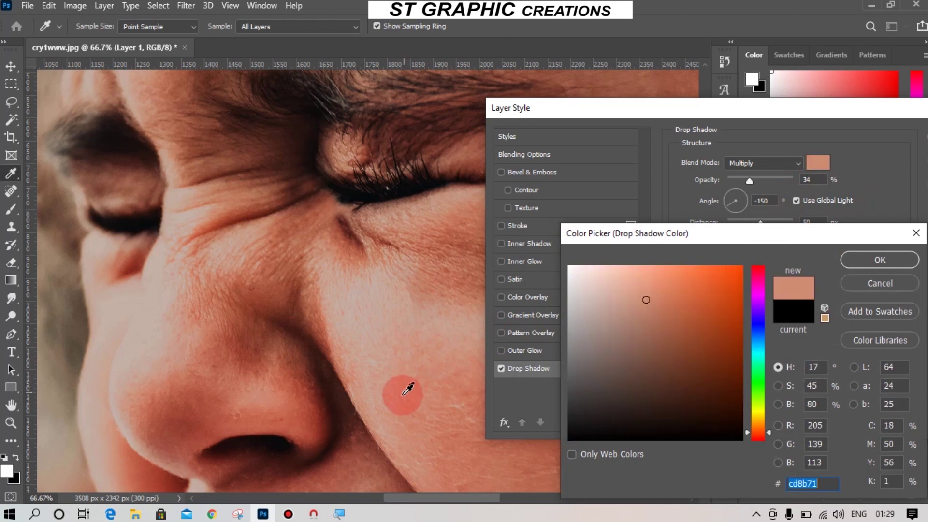
{"action": "left_click_drag", "start_coordinate": [415, 392], "coordinate": [436, 381]}
{"action": "left_click", "coordinate": [429, 385]}
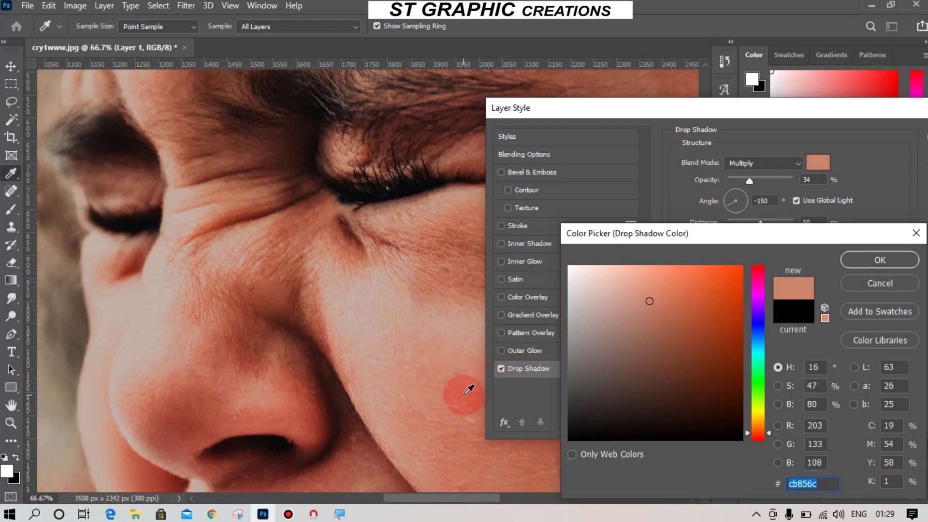
{"action": "left_click_drag", "start_coordinate": [444, 404], "coordinate": [305, 383]}
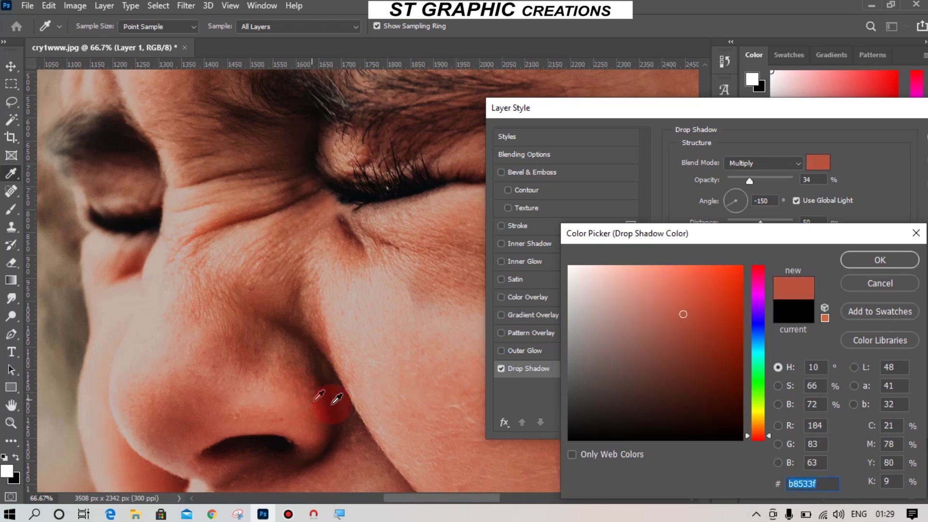
{"action": "left_click_drag", "start_coordinate": [415, 399], "coordinate": [450, 454]}
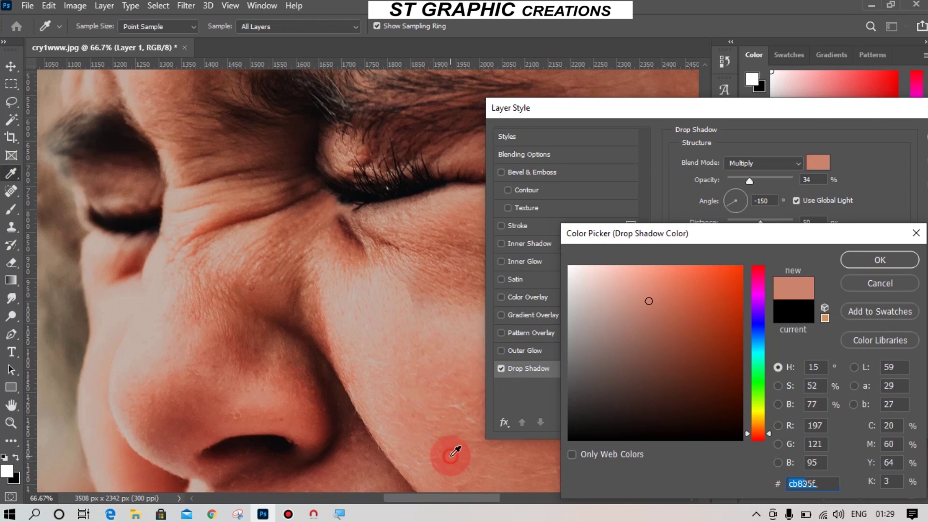
{"action": "left_click", "coordinate": [870, 262]}
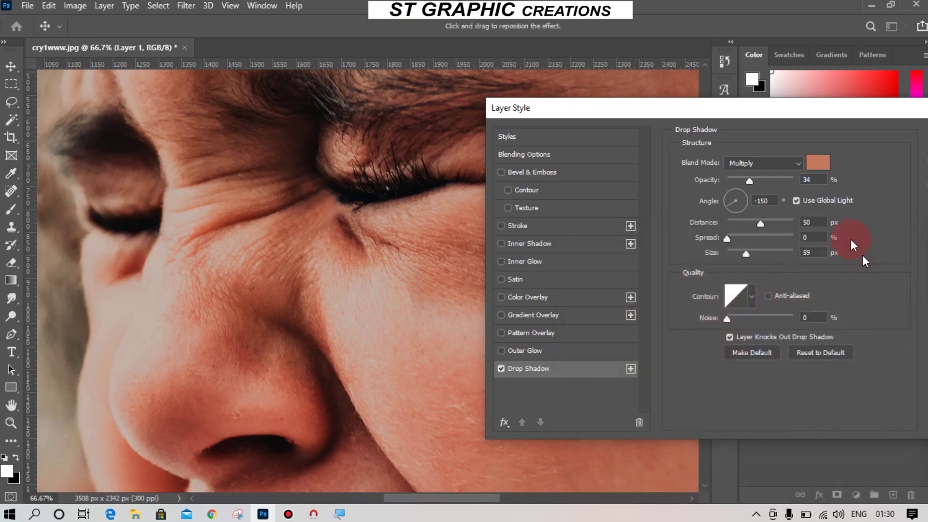
Set the drop shadow's opacity to 90% and its angle to 131°
{"action": "left_click", "coordinate": [806, 181]}
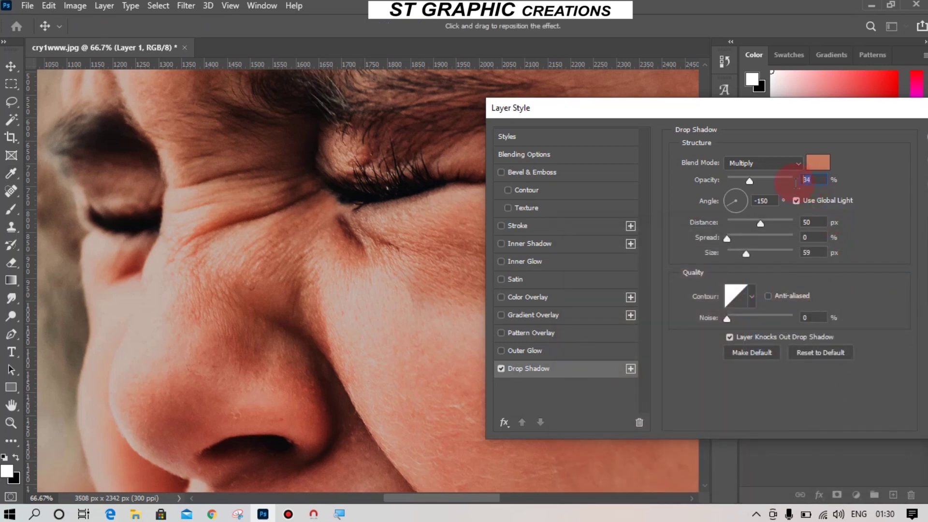
{"action": "type", "text": "90"}
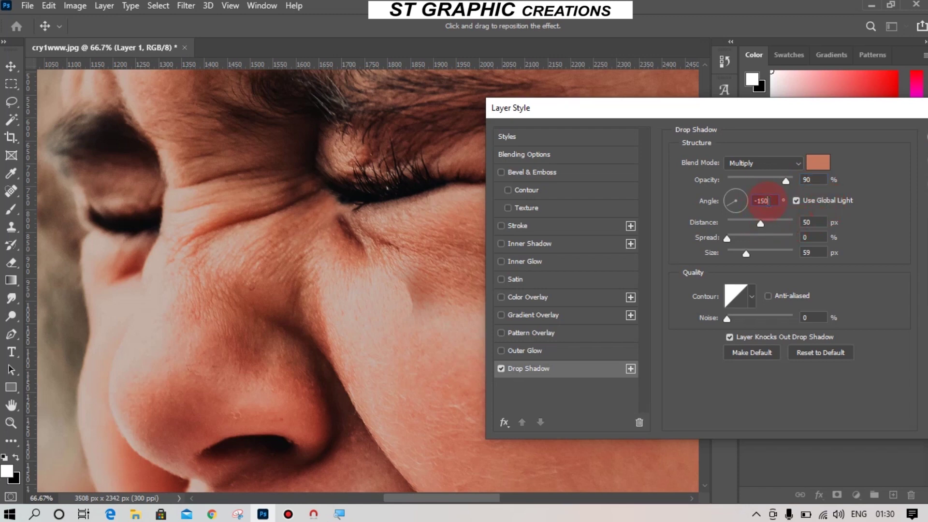
{"action": "left_click_drag", "start_coordinate": [766, 202], "coordinate": [752, 202]}
{"action": "type", "text": "131"}
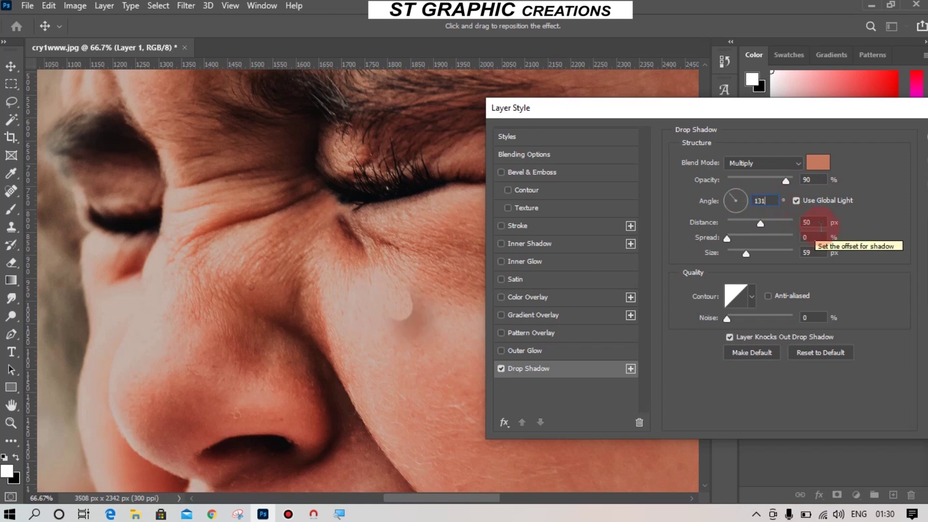
Set the drop shadow's distance to 4 px and its size to 5 px
{"action": "left_click", "coordinate": [822, 223]}
{"action": "double_click", "coordinate": [817, 223]}
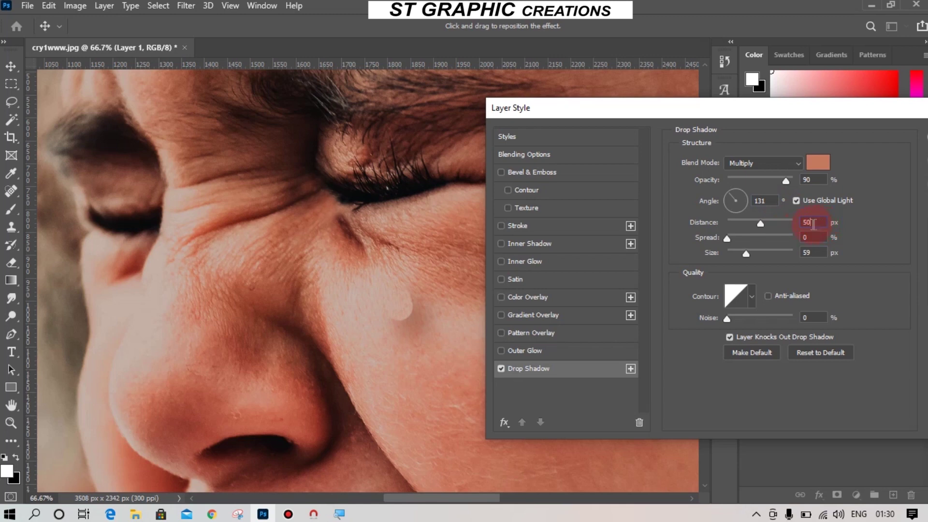
{"action": "type", "text": "4"}
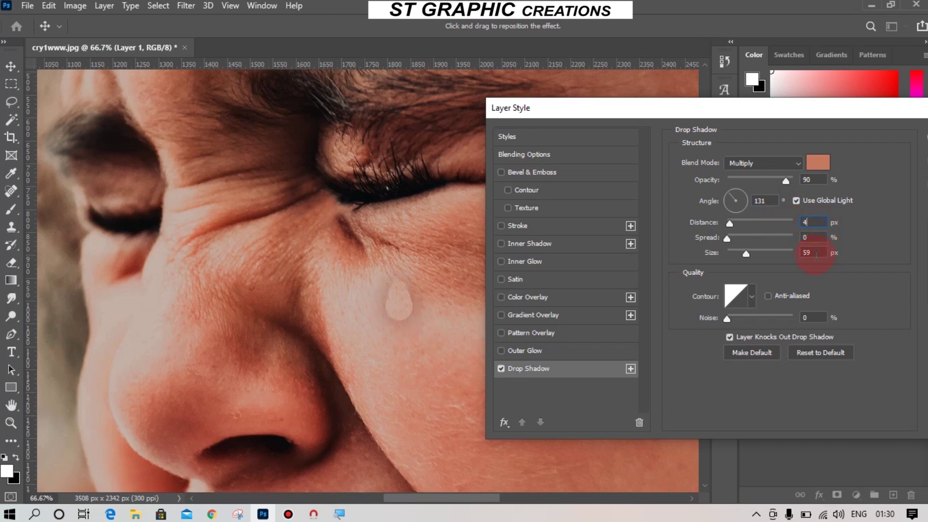
{"action": "left_click_drag", "start_coordinate": [813, 255], "coordinate": [796, 253]}
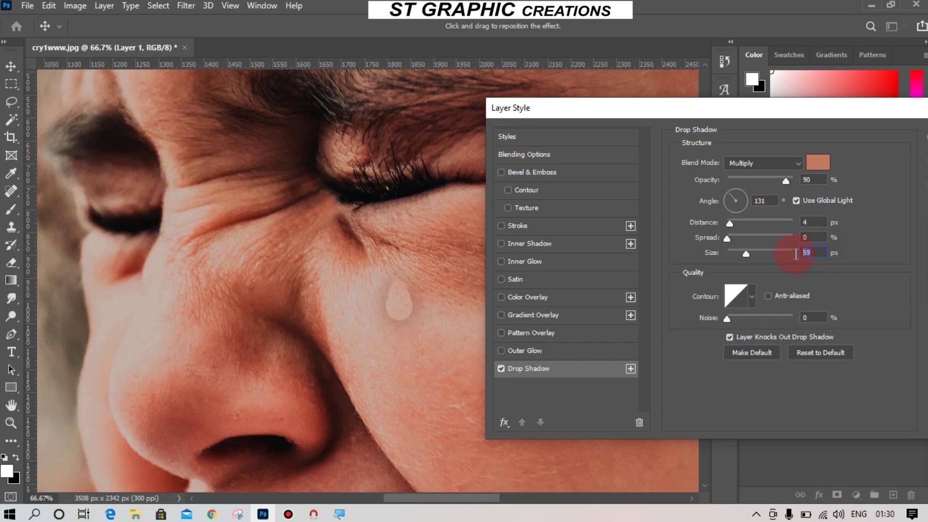
{"action": "type", "text": "5"}
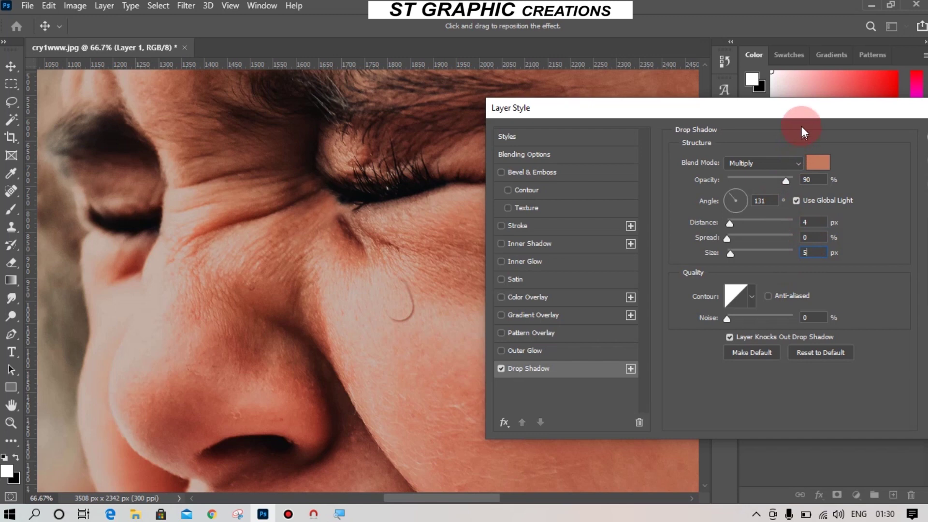
Enable Bevel & Emboss on the teardrop layer with a depth of 1000%
{"action": "left_click_drag", "start_coordinate": [805, 111], "coordinate": [804, 140]}
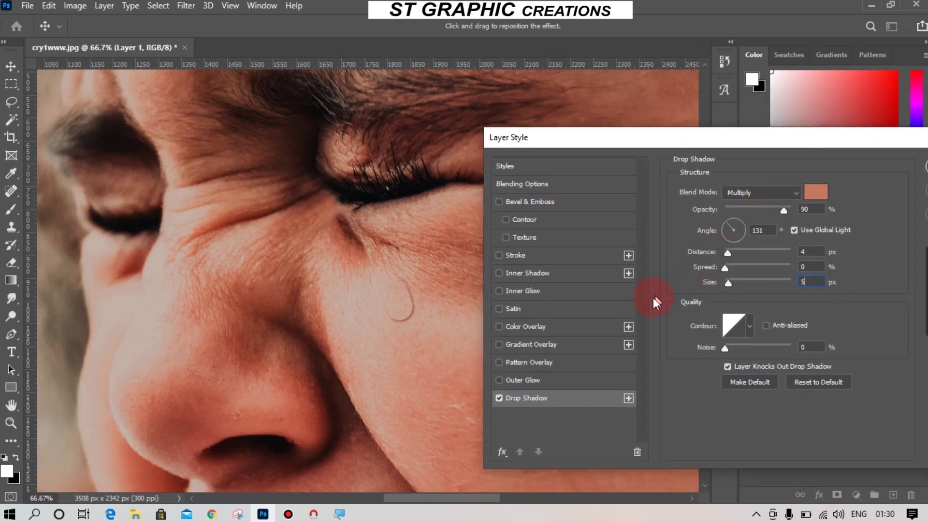
{"action": "left_click", "coordinate": [573, 200]}
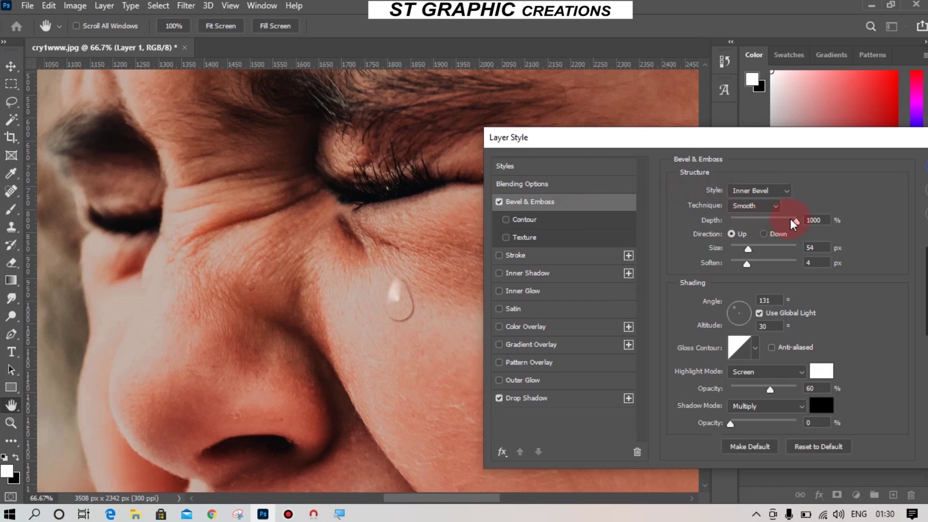
{"action": "left_click_drag", "start_coordinate": [795, 224], "coordinate": [778, 223]}
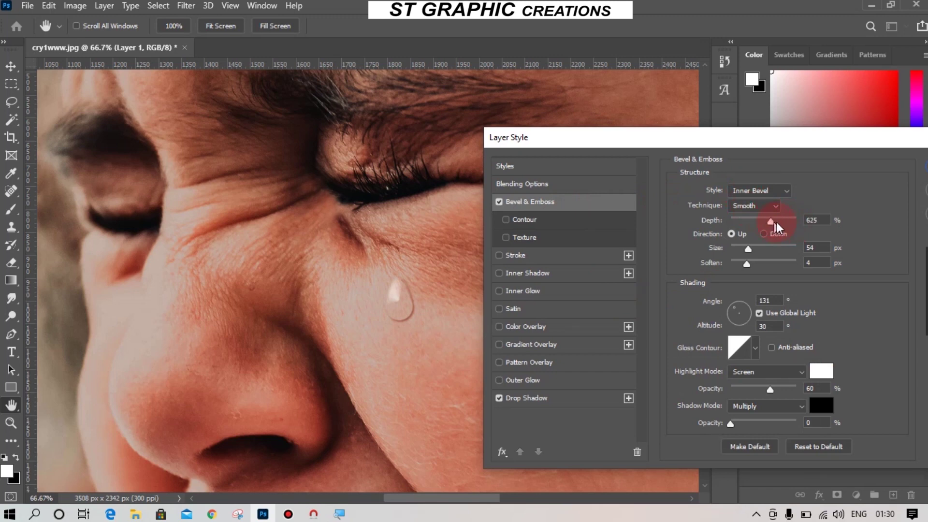
{"action": "left_click", "coordinate": [809, 221]}
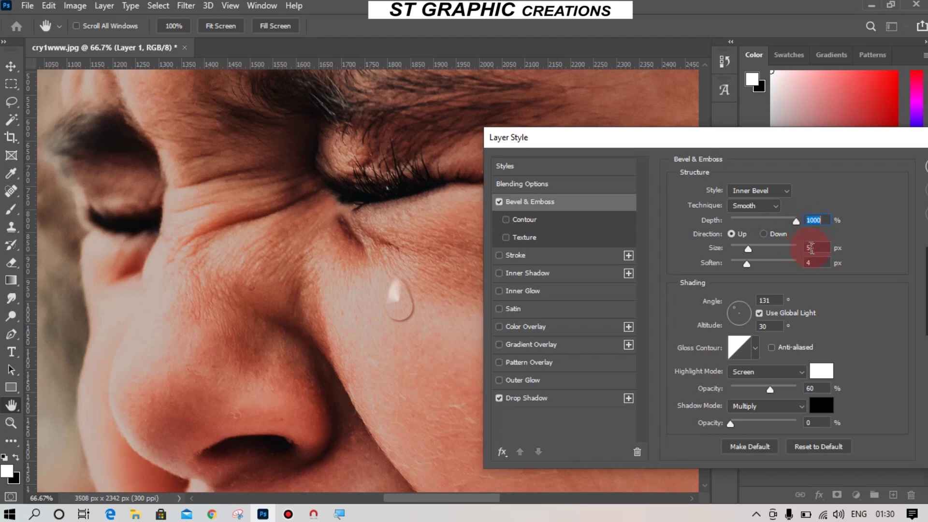
Set the bevel's soften to 4 px, shadow opacity to 0% and highlight opacity to 54%, and apply the layer style
{"action": "left_click", "coordinate": [748, 264]}
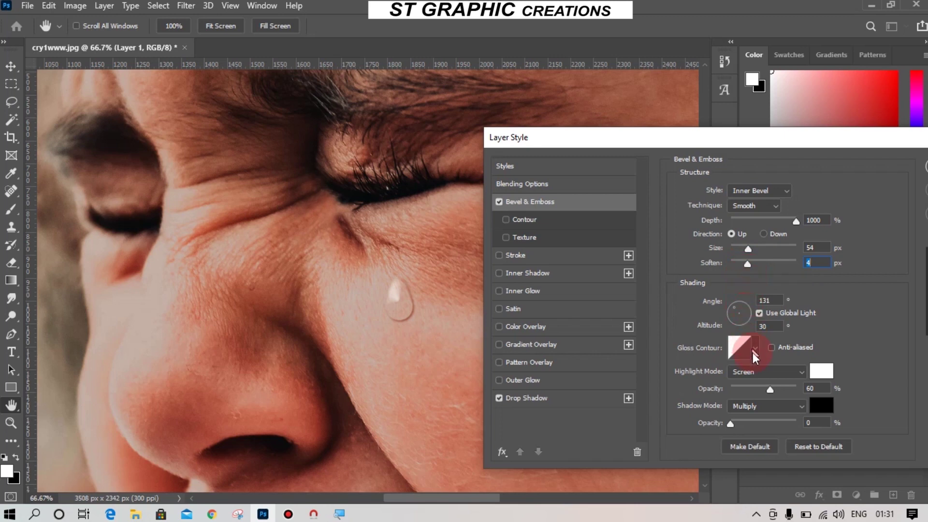
{"action": "left_click", "coordinate": [727, 423]}
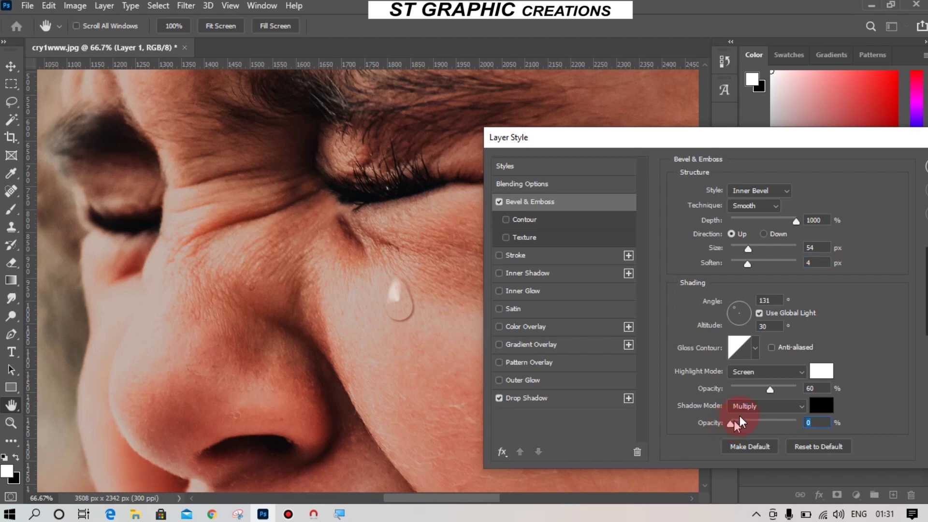
{"action": "left_click", "coordinate": [767, 389]}
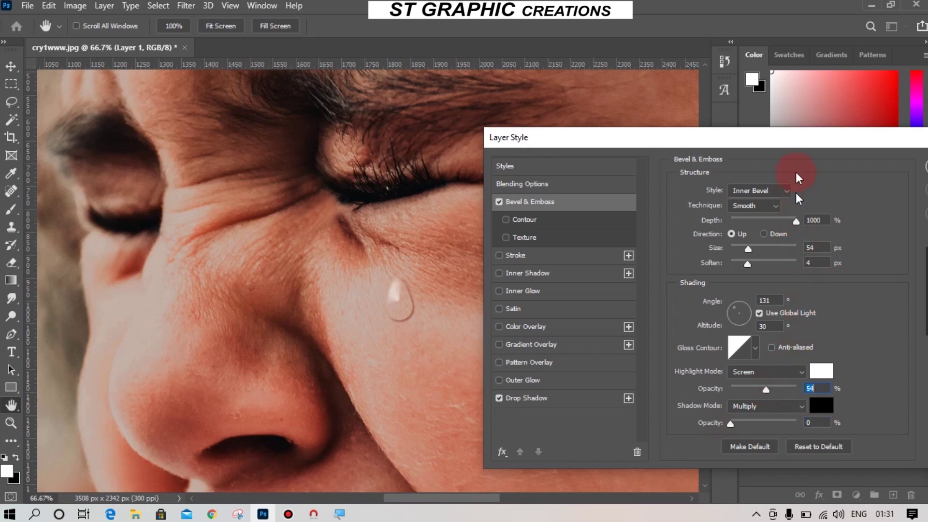
{"action": "left_click_drag", "start_coordinate": [793, 144], "coordinate": [756, 155]}
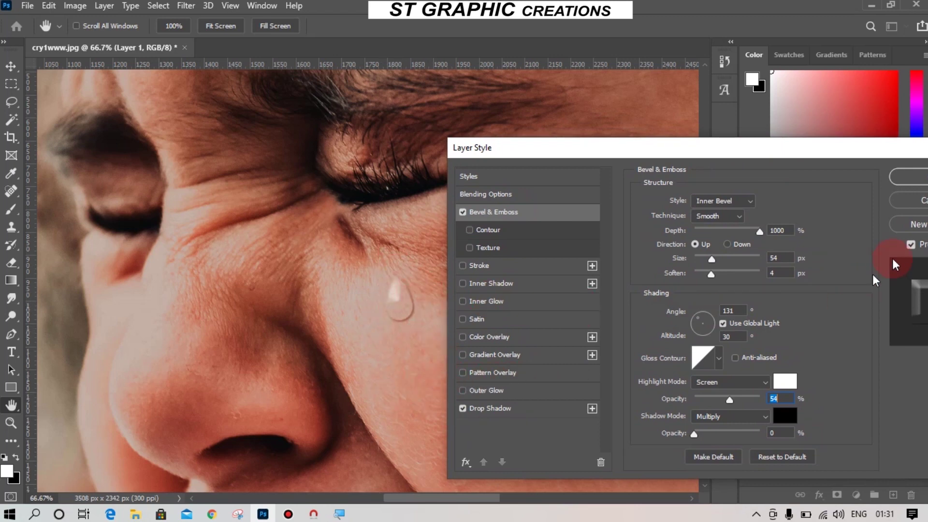
{"action": "left_click", "coordinate": [910, 178]}
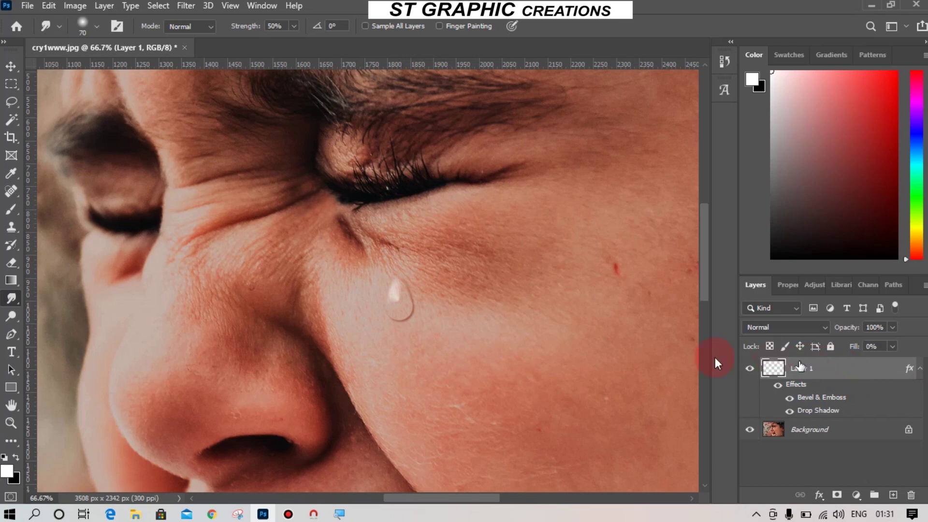
Paint a faint tear trail from the eyelid down towards the teardrop with a 20 px brush at 21% opacity
{"action": "left_click", "coordinate": [7, 218]}
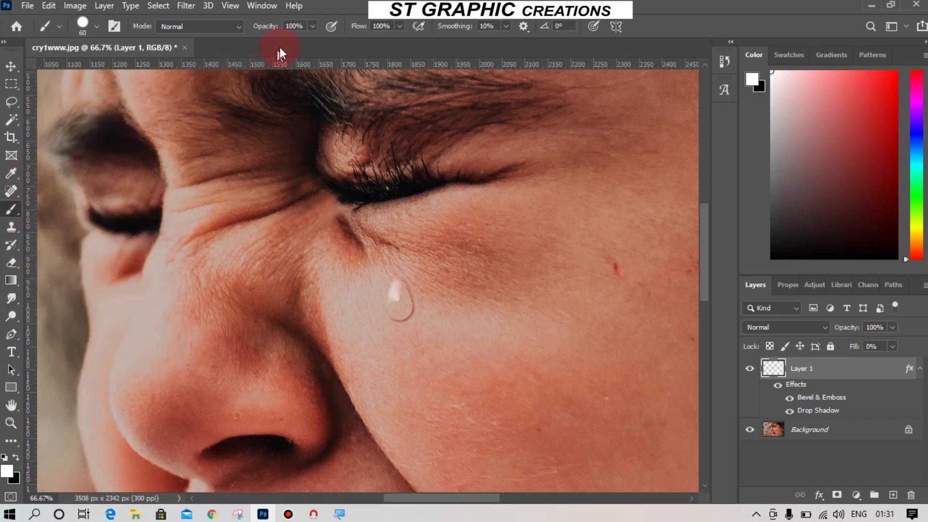
{"action": "left_click", "coordinate": [311, 27]}
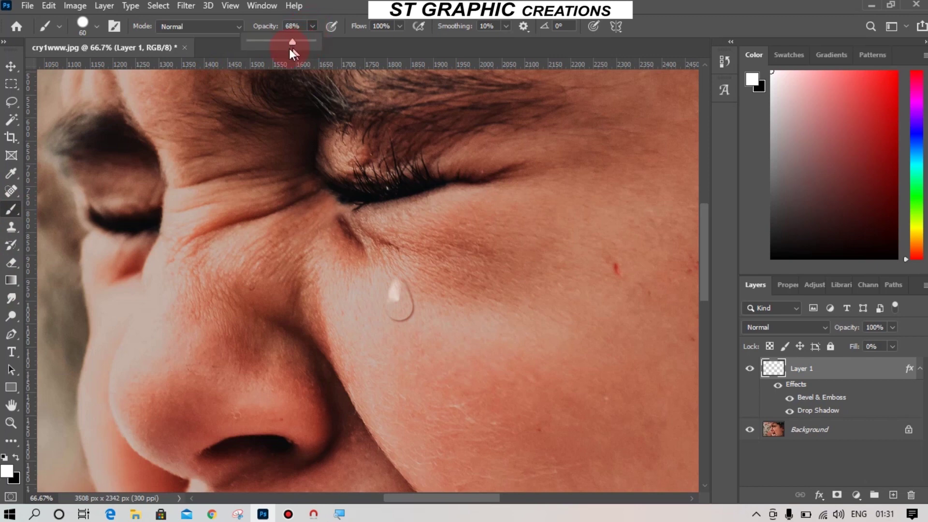
{"action": "mouse_move", "coordinate": [277, 50]}
{"action": "left_mouse_down"}
{"action": "mouse_move", "coordinate": [250, 58]}
{"action": "mouse_move", "coordinate": [264, 61]}
{"action": "left_mouse_up"}
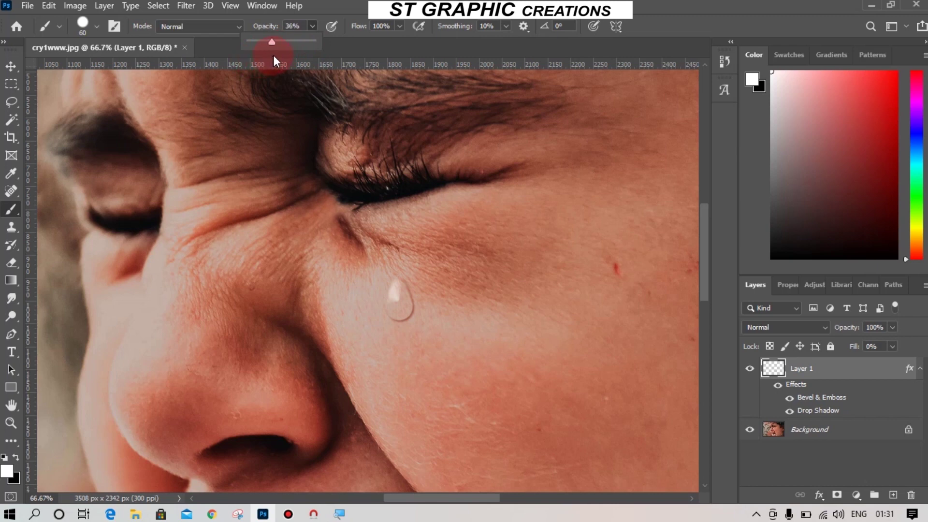
{"action": "left_click_drag", "start_coordinate": [279, 55], "coordinate": [280, 56]}
{"action": "mouse_move", "coordinate": [299, 87]}
{"action": "left_mouse_down"}
{"action": "mouse_move", "coordinate": [377, 182]}
{"action": "mouse_move", "coordinate": [391, 241]}
{"action": "left_mouse_up"}
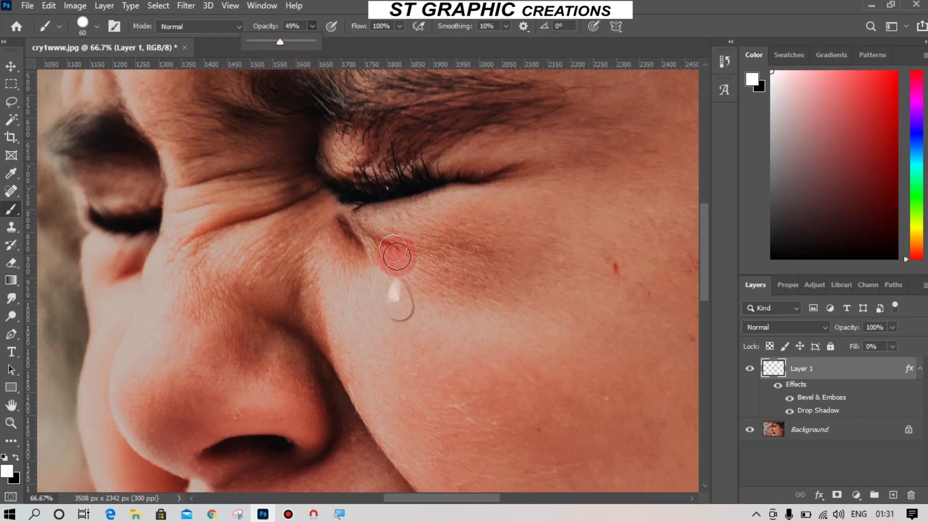
{"action": "key", "text": "bracketleft"}
{"action": "key", "text": "bracketleft"}
{"action": "key", "text": "bracketleft"}
{"action": "key", "text": "bracketleft"}
{"action": "key", "text": "2"}
{"action": "key", "text": "1"}
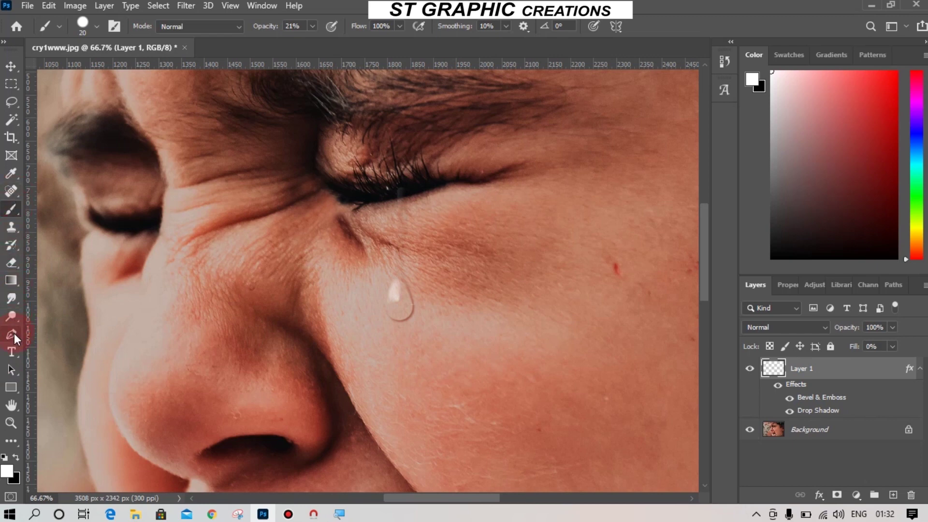
Smudge the upper end of the teardrop at 50% strength to refine its tapered tip, and deselect the layer
{"action": "left_click", "coordinate": [11, 298]}
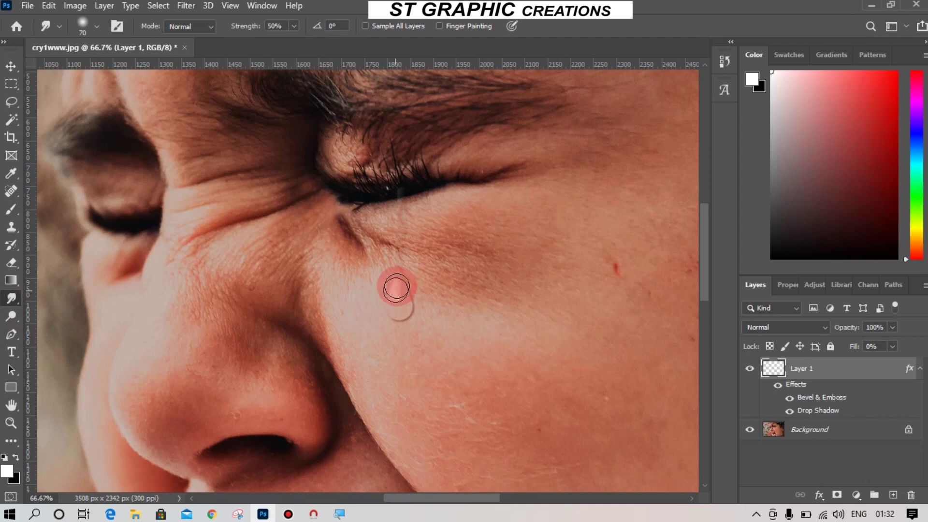
{"action": "mouse_move", "coordinate": [398, 284]}
{"action": "left_mouse_down"}
{"action": "mouse_move", "coordinate": [398, 249]}
{"action": "mouse_move", "coordinate": [395, 295]}
{"action": "mouse_move", "coordinate": [381, 219]}
{"action": "mouse_move", "coordinate": [362, 273]}
{"action": "mouse_move", "coordinate": [334, 278]}
{"action": "mouse_move", "coordinate": [385, 225]}
{"action": "mouse_move", "coordinate": [388, 244]}
{"action": "mouse_move", "coordinate": [352, 318]}
{"action": "mouse_move", "coordinate": [286, 314]}
{"action": "mouse_move", "coordinate": [238, 197]}
{"action": "mouse_move", "coordinate": [203, 197]}
{"action": "mouse_move", "coordinate": [1, 282]}
{"action": "mouse_move", "coordinate": [2, 217]}
{"action": "left_mouse_up"}
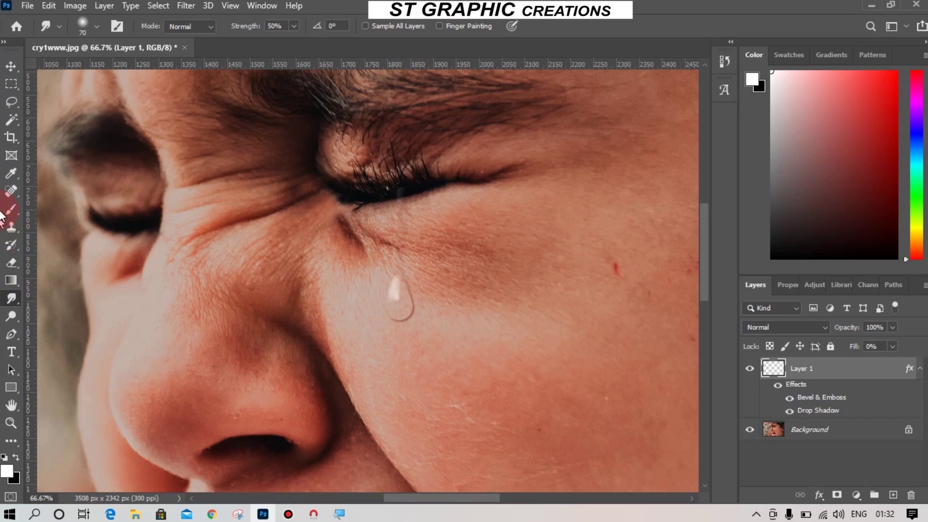
{"action": "mouse_move", "coordinate": [330, 85]}
{"action": "left_mouse_down"}
{"action": "mouse_move", "coordinate": [72, 111]}
{"action": "mouse_move", "coordinate": [19, 86]}
{"action": "left_mouse_up"}
{"action": "left_click", "coordinate": [11, 67]}
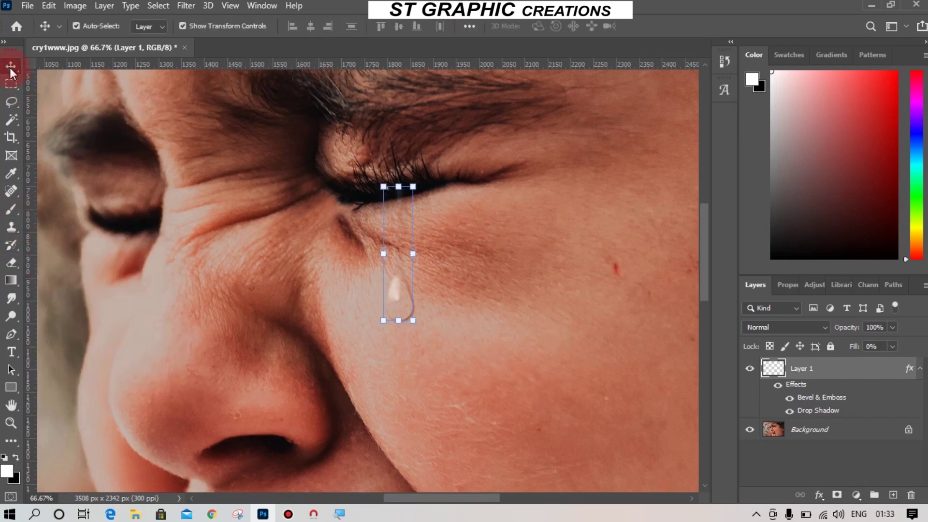
{"action": "left_click", "coordinate": [485, 290]}
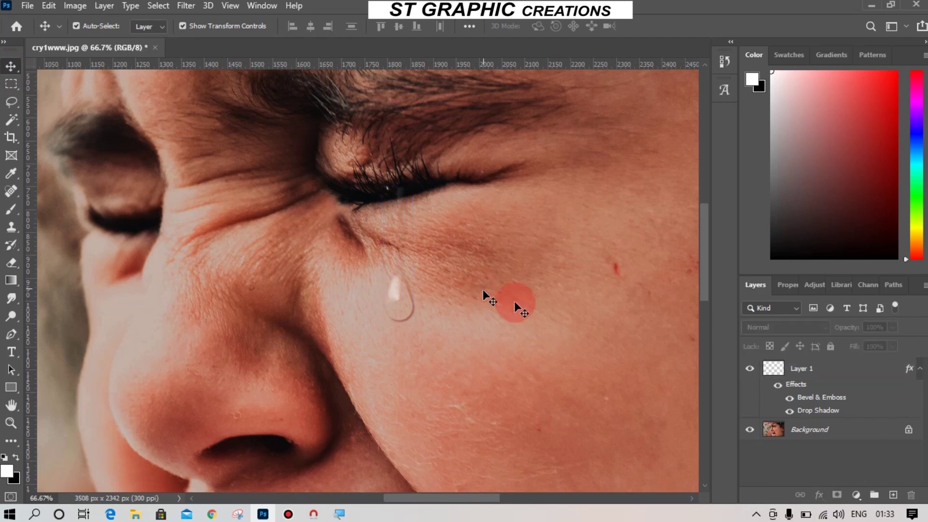
Duplicate the teardrop layer, move the copy up beside the original below the eye and scale it to about 64%
{"action": "left_click", "coordinate": [773, 370]}
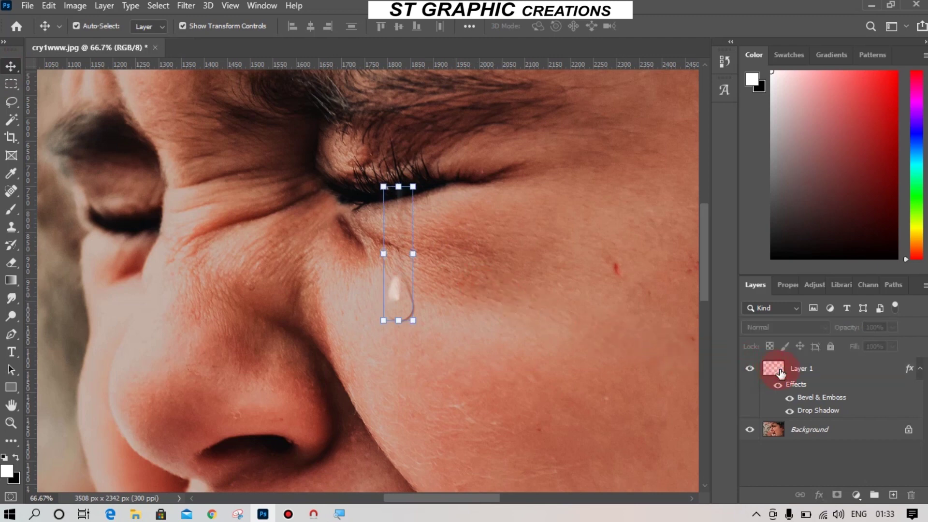
{"action": "key", "text": "ctrl+j"}
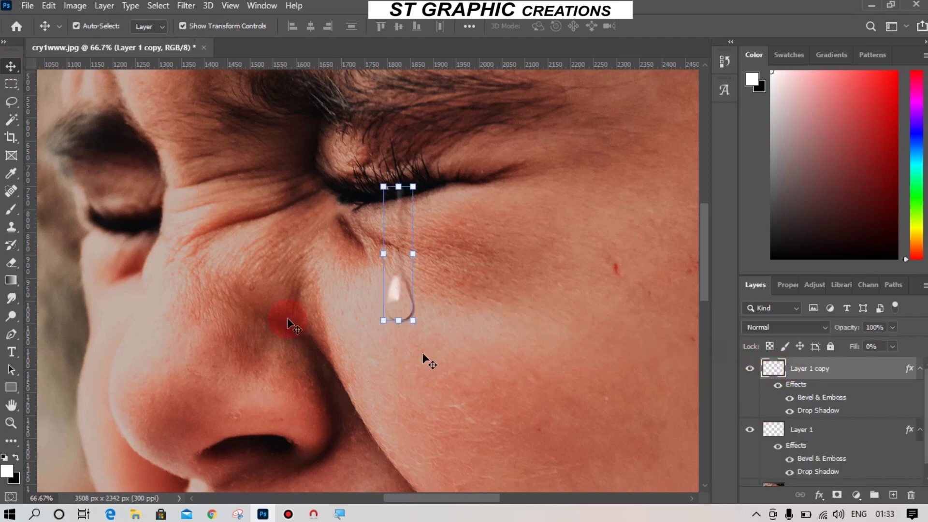
{"action": "left_click_drag", "start_coordinate": [391, 290], "coordinate": [448, 251]}
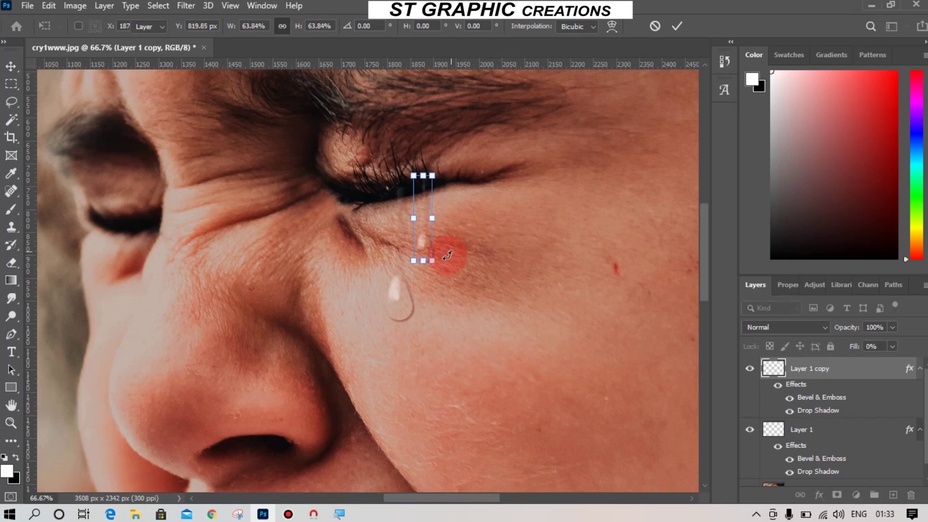
{"action": "key", "text": "Return"}
Erase the tear trail above the smaller copied drop with an 80 px eraser
{"action": "left_click", "coordinate": [9, 264]}
{"action": "mouse_move", "coordinate": [420, 188]}
{"action": "left_mouse_down"}
{"action": "mouse_move", "coordinate": [425, 210]}
{"action": "mouse_move", "coordinate": [435, 178]}
{"action": "left_mouse_up"}
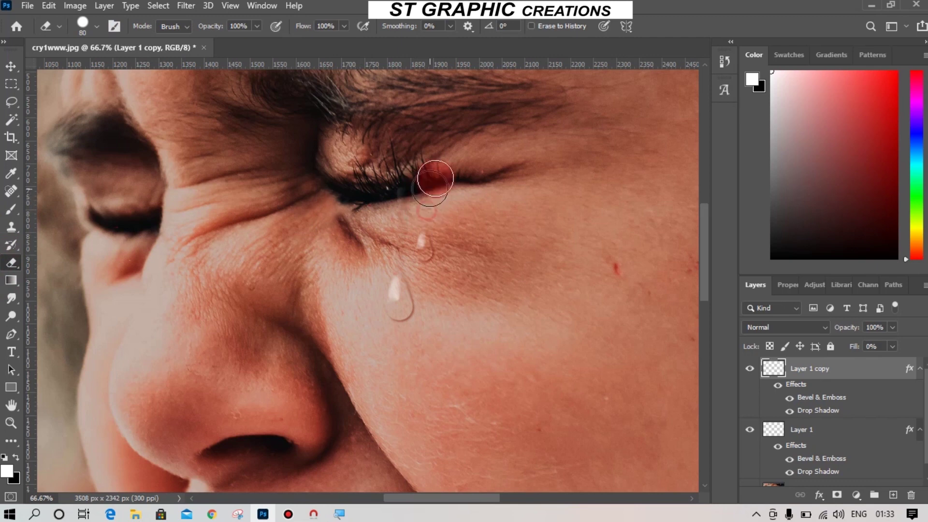
{"action": "left_click", "coordinate": [11, 65]}
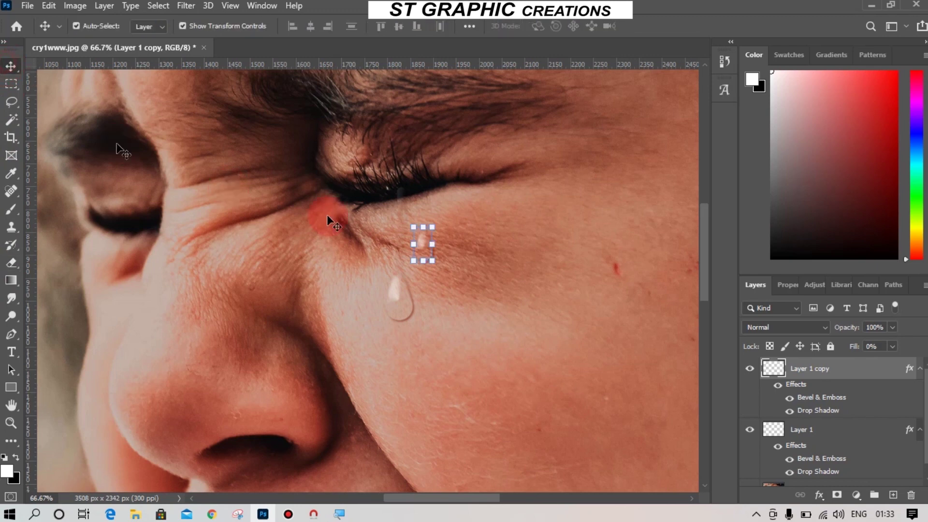
{"action": "left_click", "coordinate": [473, 259]}
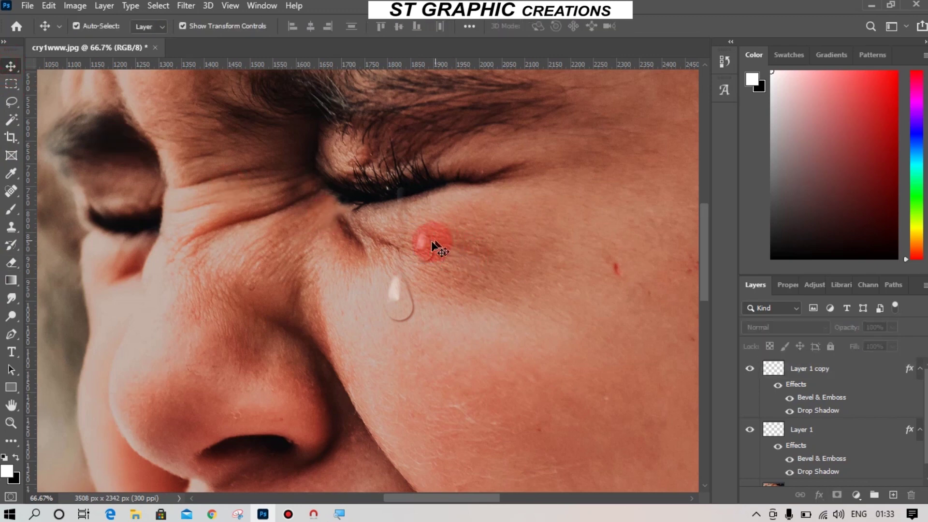
Move the small drop up to just below the lashes, scale it to about 83% and shift it slightly towards the nose
{"action": "left_click_drag", "start_coordinate": [423, 245], "coordinate": [429, 221]}
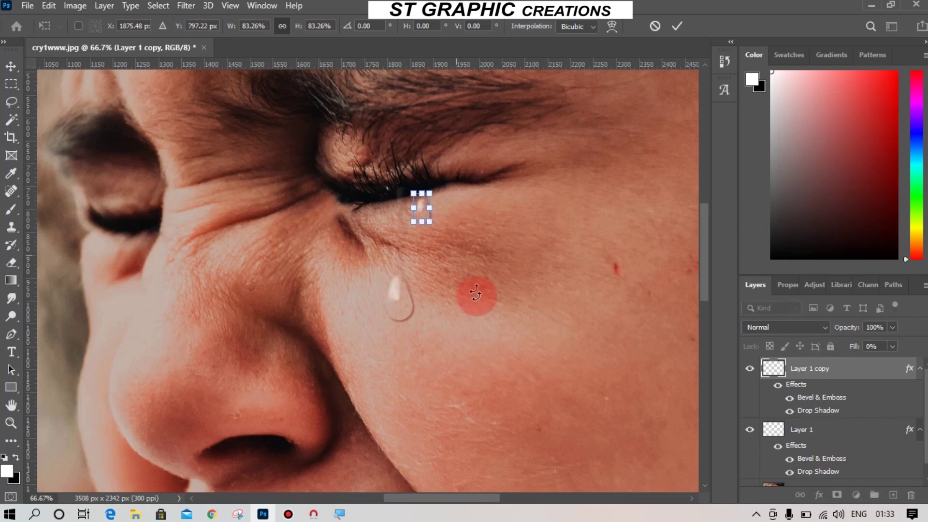
{"action": "key", "text": "Return"}
{"action": "left_click", "coordinate": [488, 322]}
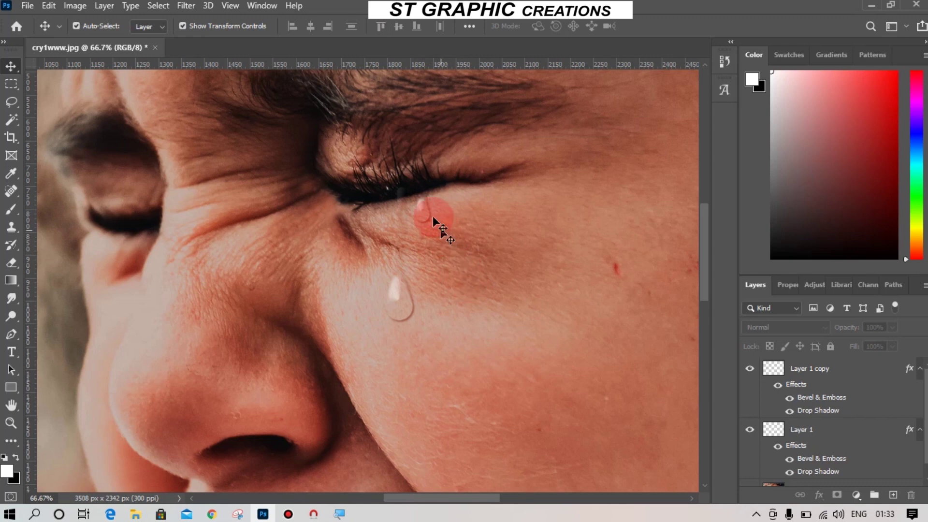
{"action": "left_click_drag", "start_coordinate": [425, 208], "coordinate": [418, 211]}
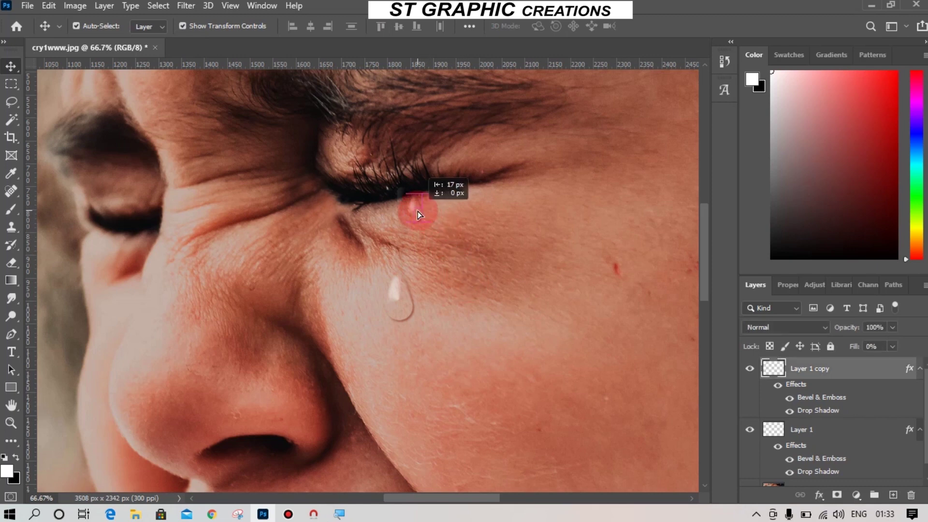
{"action": "left_click", "coordinate": [454, 261]}
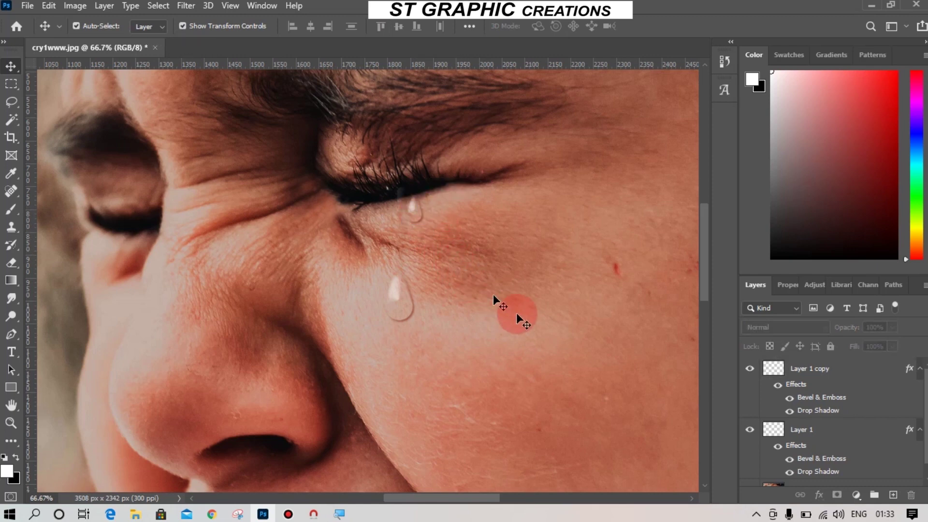